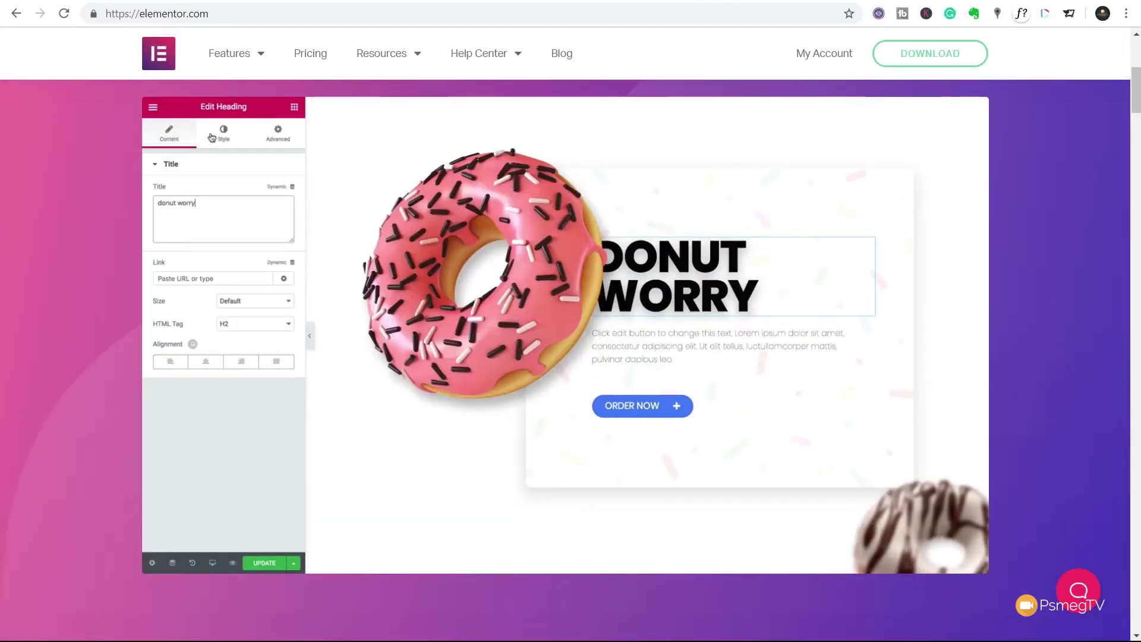
Enlarge a heading to size 113, add a form to Contact Us and realign its Send button
left_click(280, 213)
left_click_drag(201, 280, 211, 280)
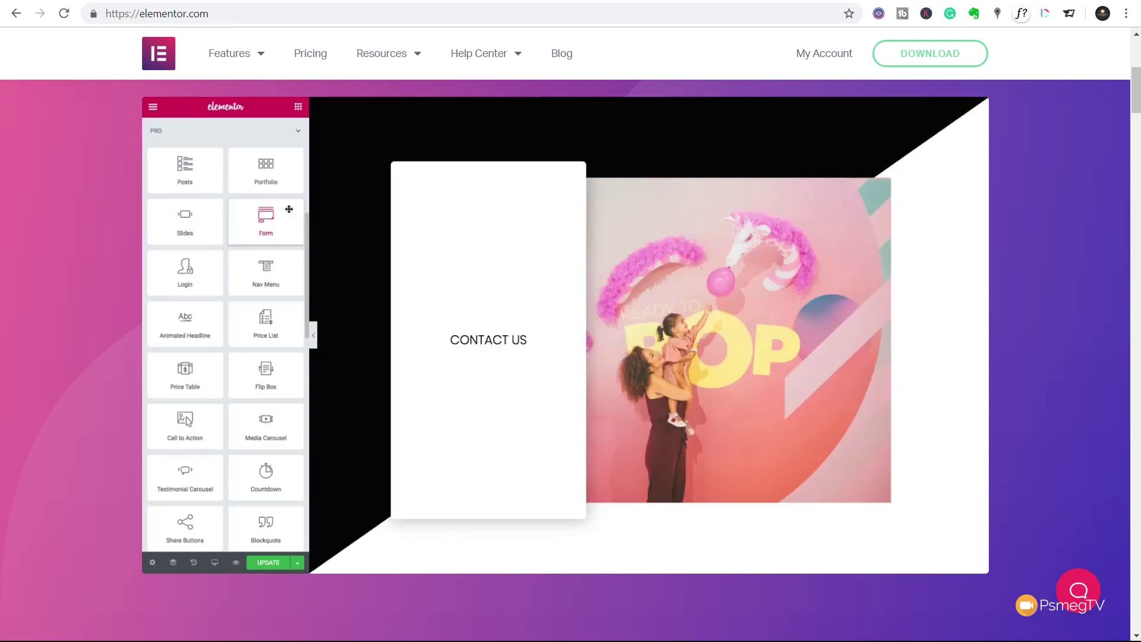
left_click_drag(266, 223, 505, 352)
left_click(275, 398)
left_click(178, 303)
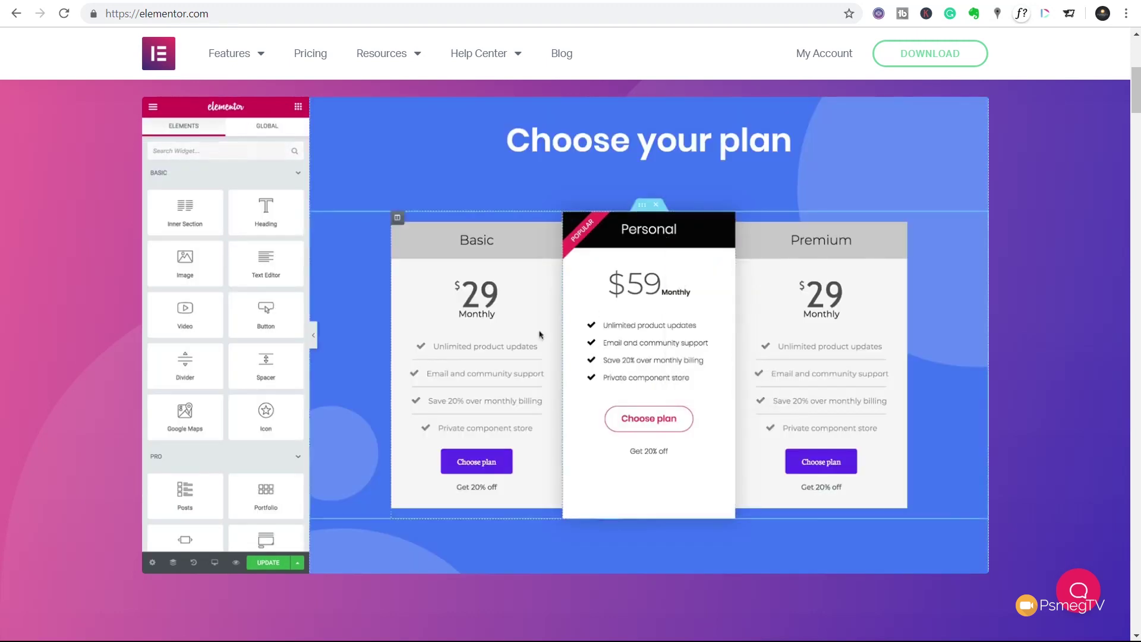
Copy the Personal pricing card's style onto another card and widen the image column to 66.4%
right_click(505, 343)
left_click(547, 415)
right_click(736, 297)
left_click(778, 369)
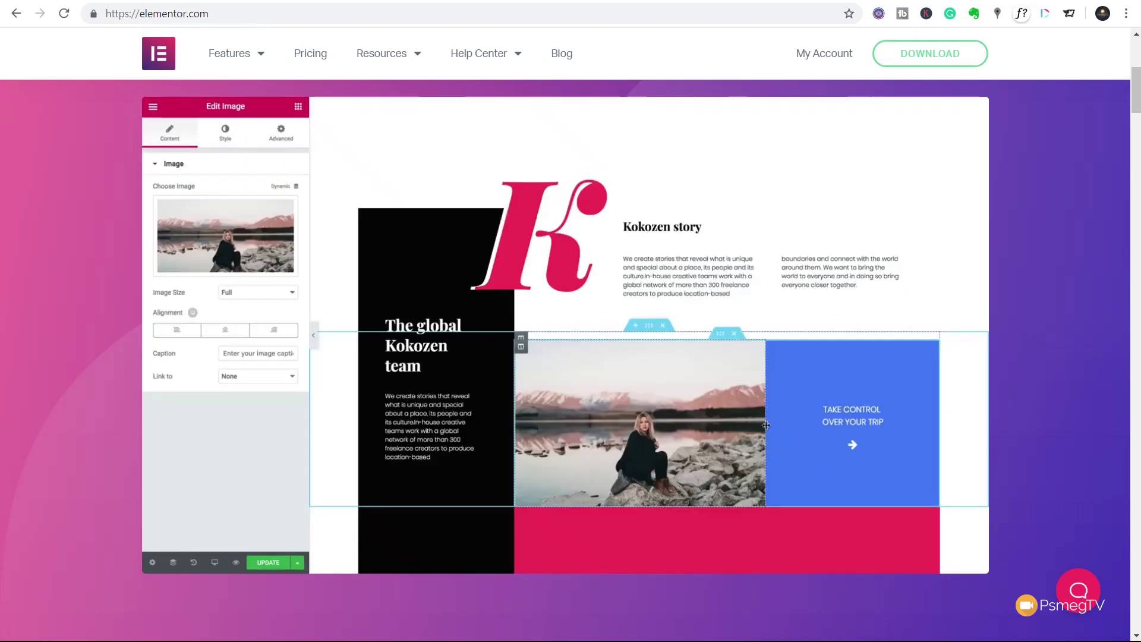
left_click_drag(840, 441, 797, 441)
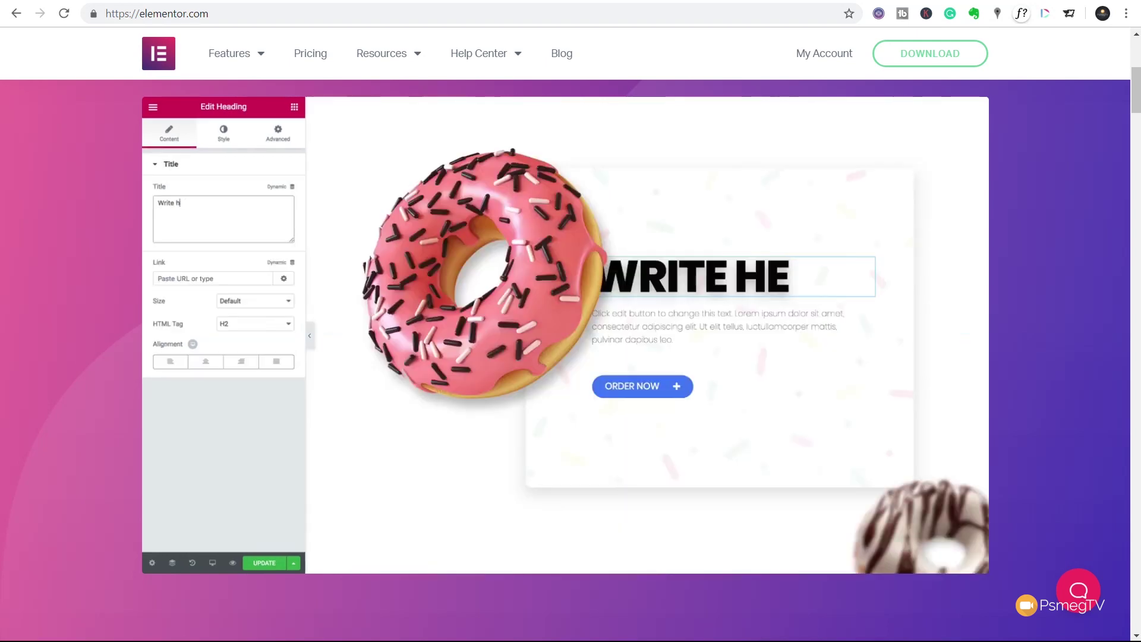
Retype the heading as 'donut worry' and set its typography size to 113
key("BackSpace")
key("BackSpace")
key("BackSpace")
key("BackSpace")
key("BackSpace")
key("BackSpace")
key("BackSpace")
type("donut worry")
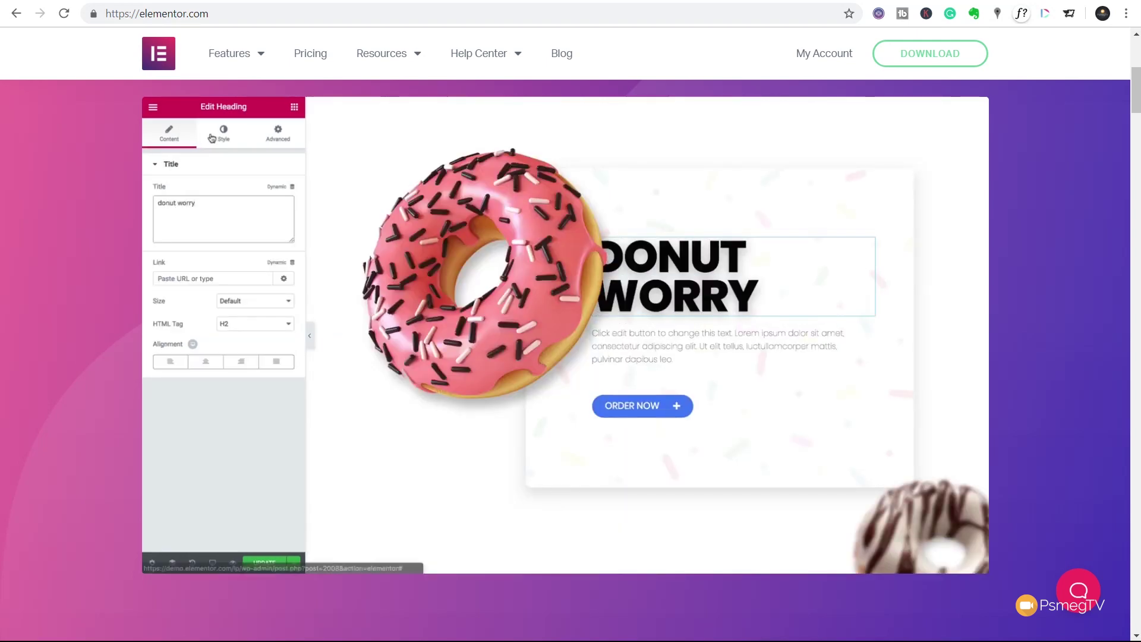
left_click(212, 138)
left_click(280, 213)
left_click_drag(200, 284, 212, 283)
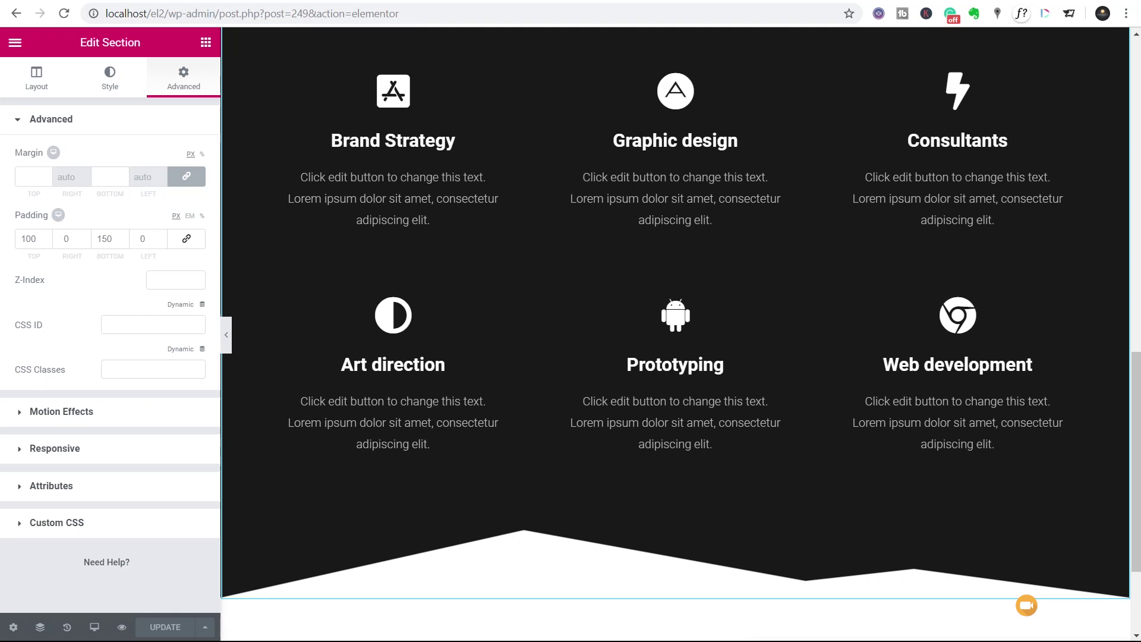
Select the Art direction icon box to bring up its Edit Icon Box panel
left_click(359, 425)
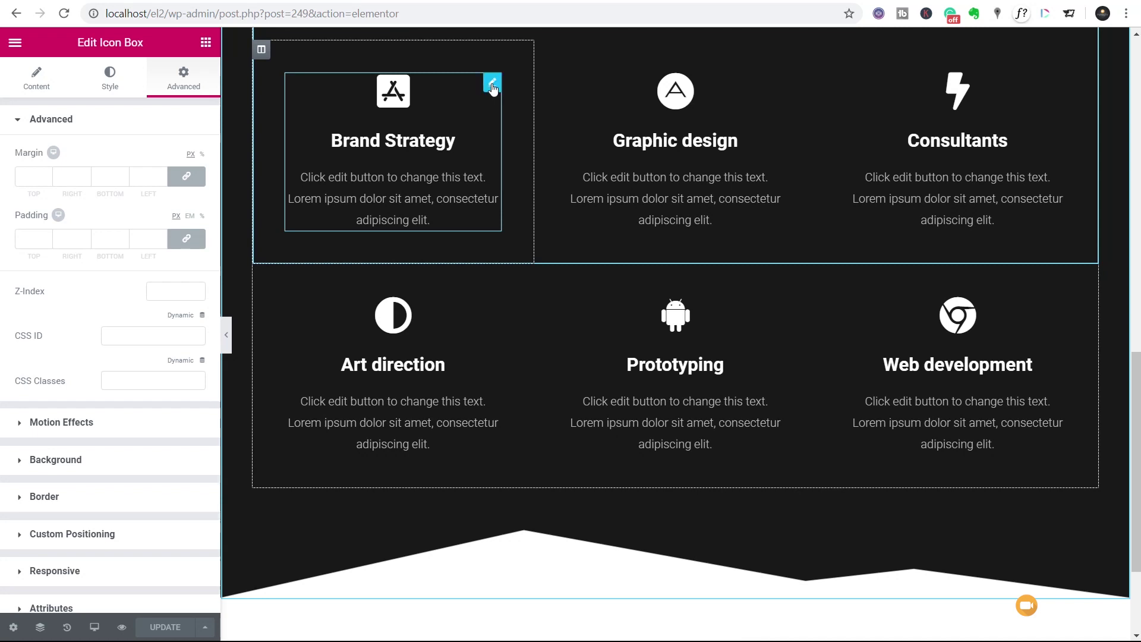
Show the Brand Strategy icon box's Content settings and open its icon library
left_click(30, 83)
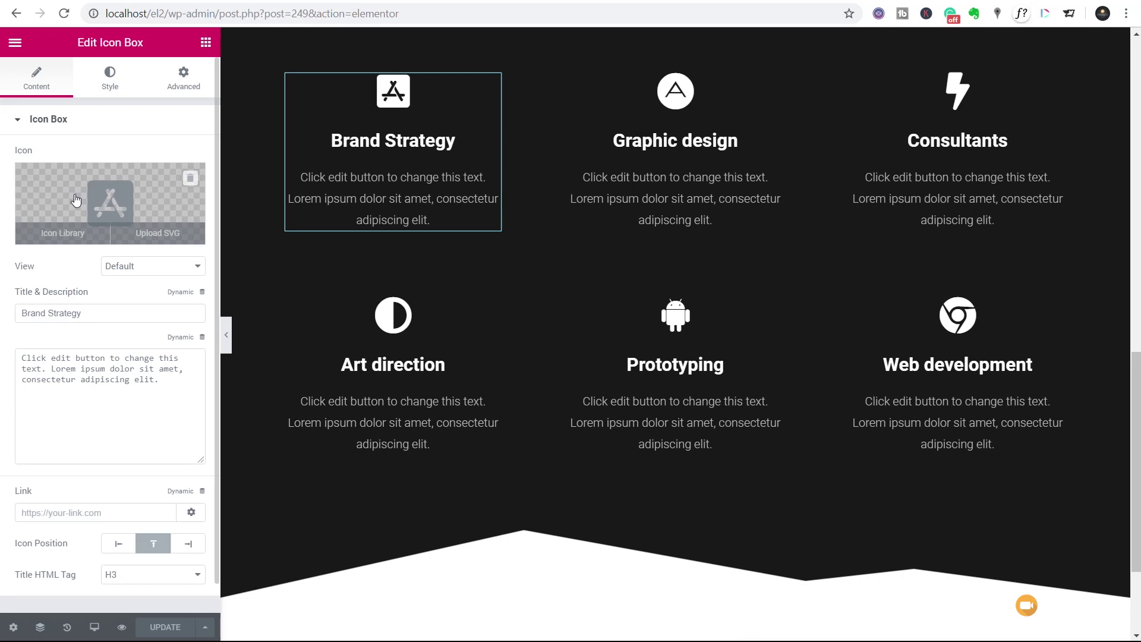
left_click(65, 231)
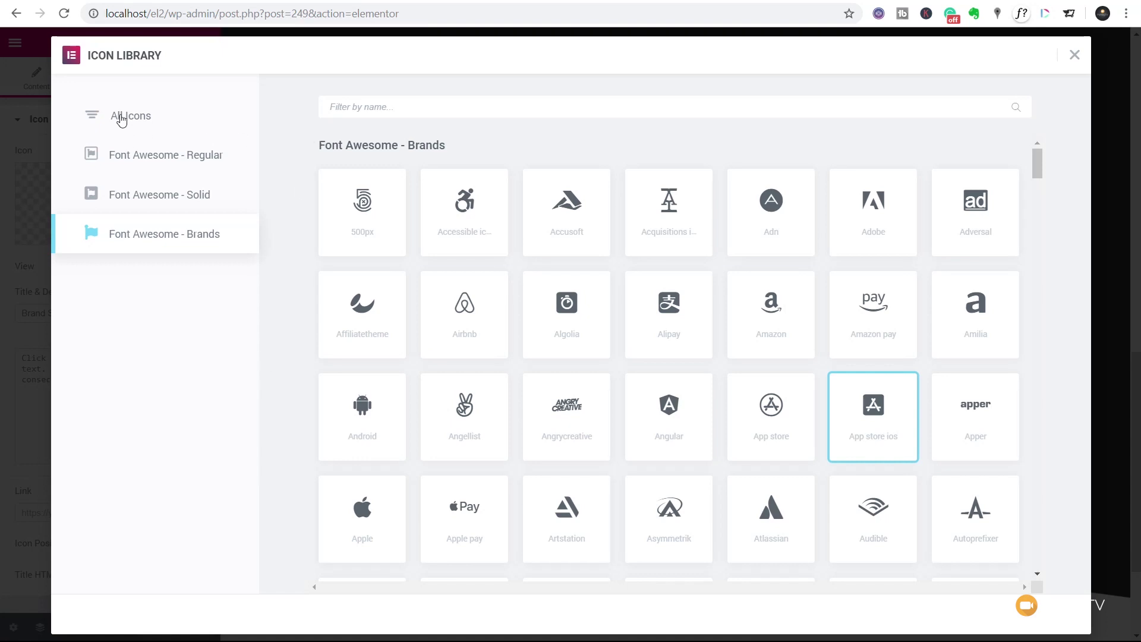
Browse the All Icons, Regular, Solid and Brands sets, then focus the name filter
left_click(121, 118)
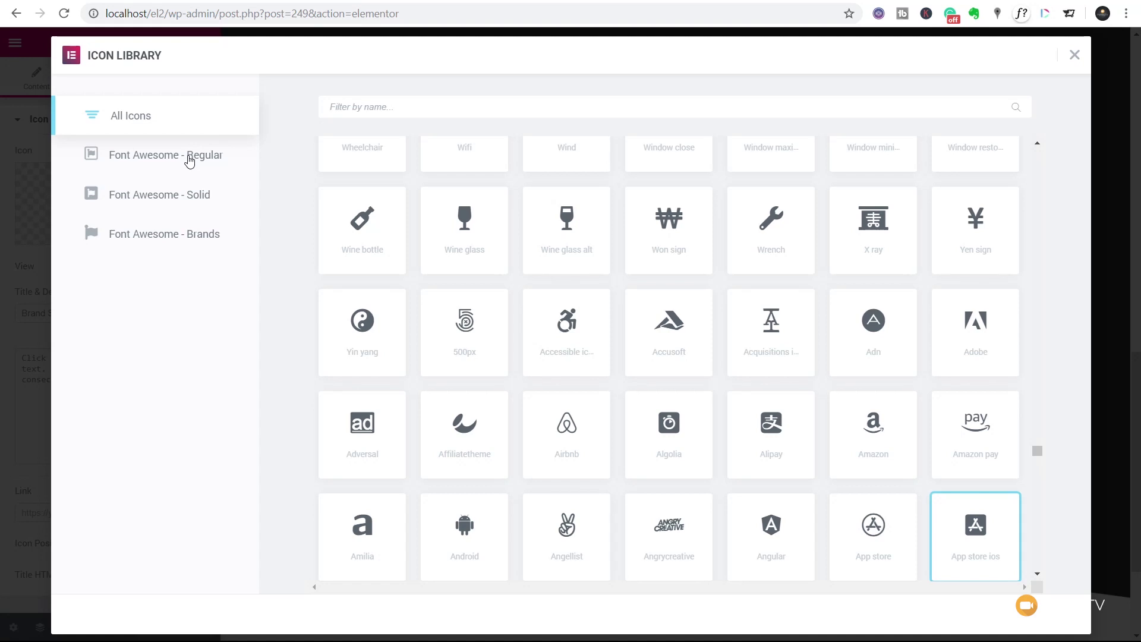
left_click(189, 161)
left_click(182, 201)
left_click(176, 235)
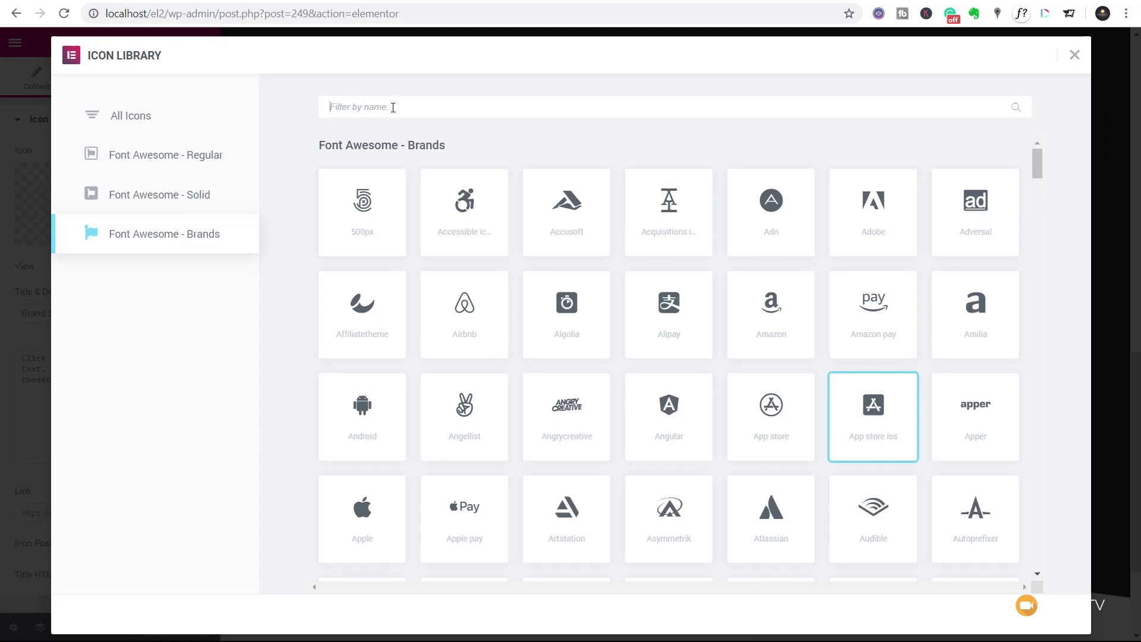
left_click(392, 107)
Filter the icons by 'Amazon' and insert the Amazon icon into Brand Strategy
type("Amazon")
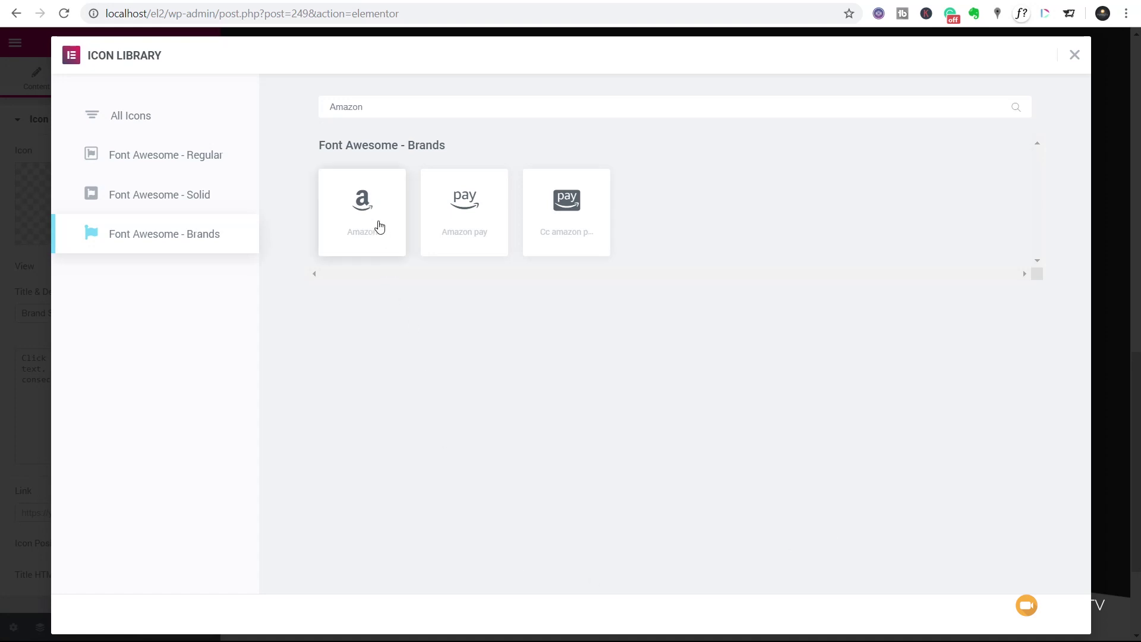
left_click(379, 227)
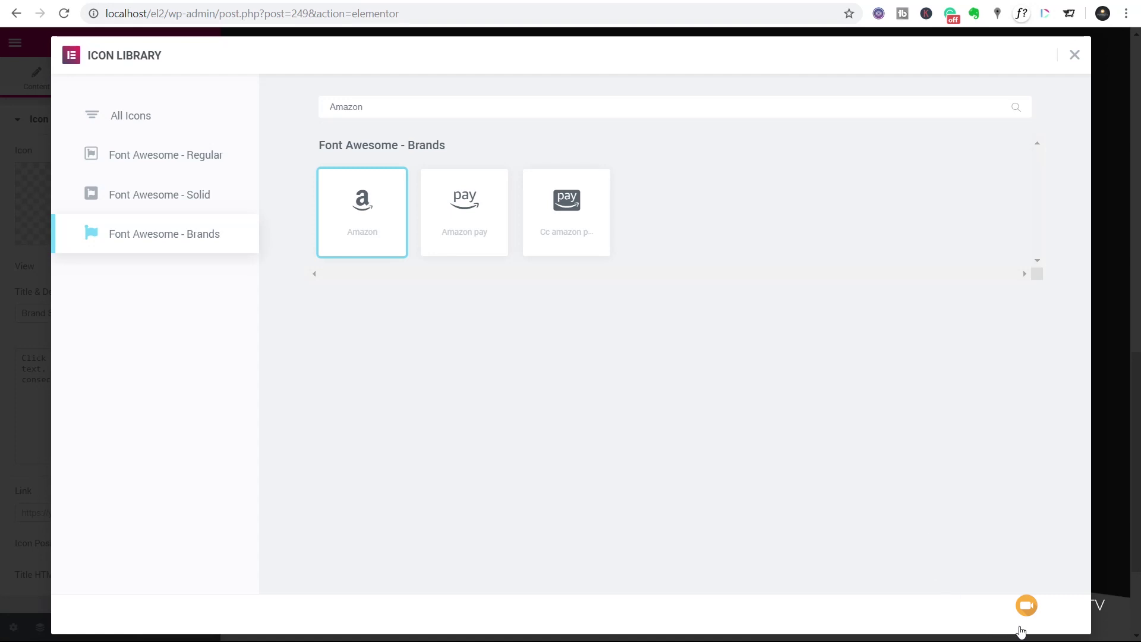
mouse_move(1047, 623)
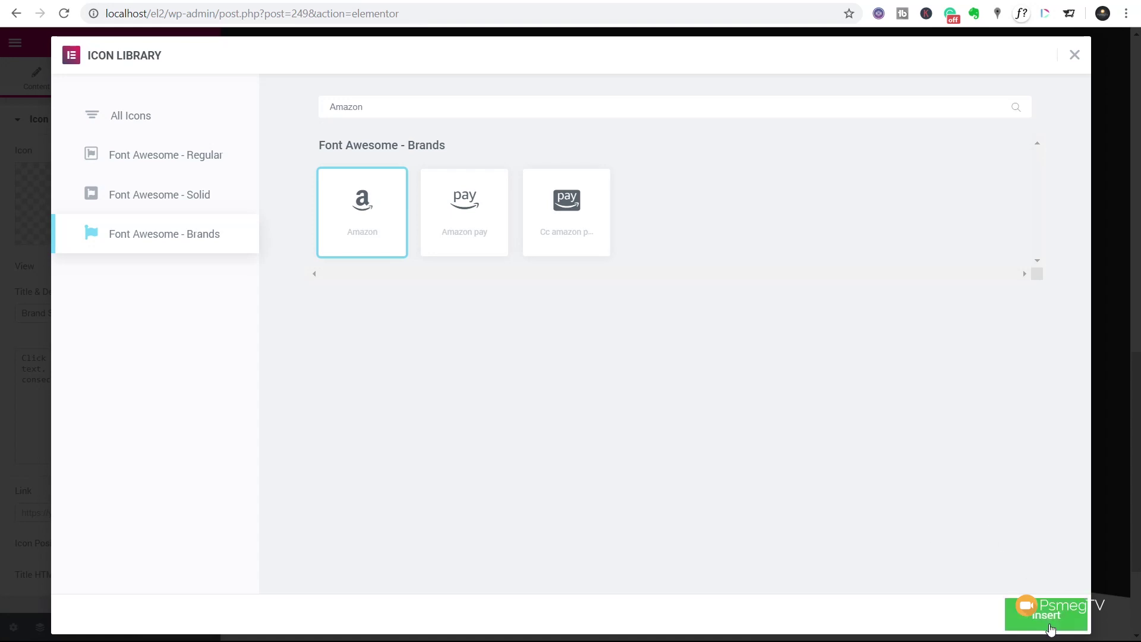
left_click(1048, 622)
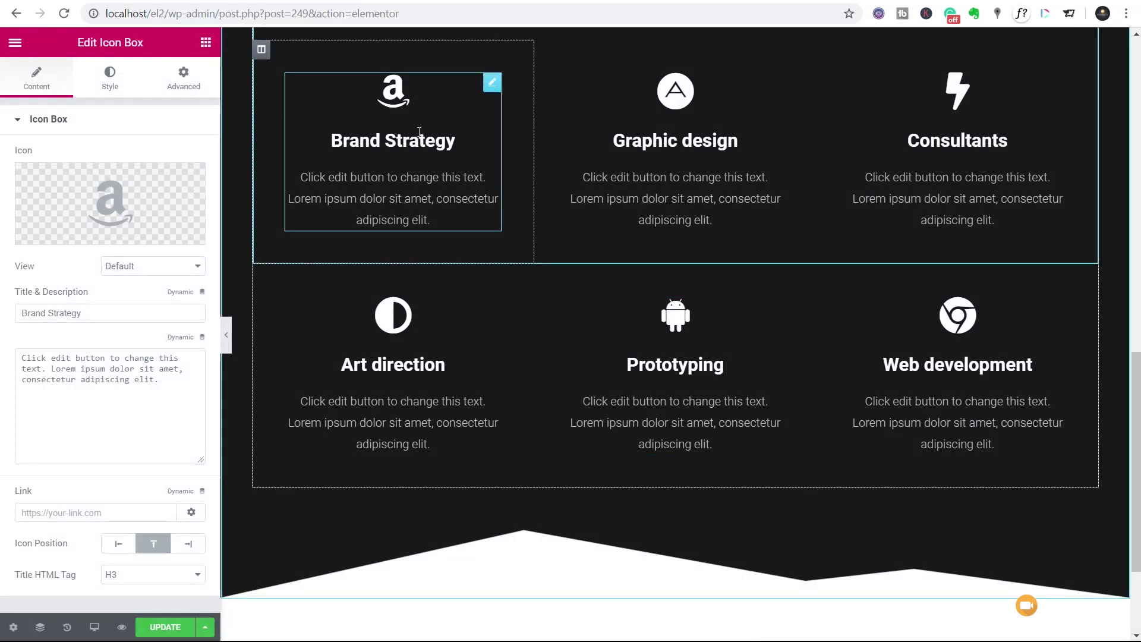
Set the Amazon icon's size to 300 in the icon box Style settings
left_click(120, 86)
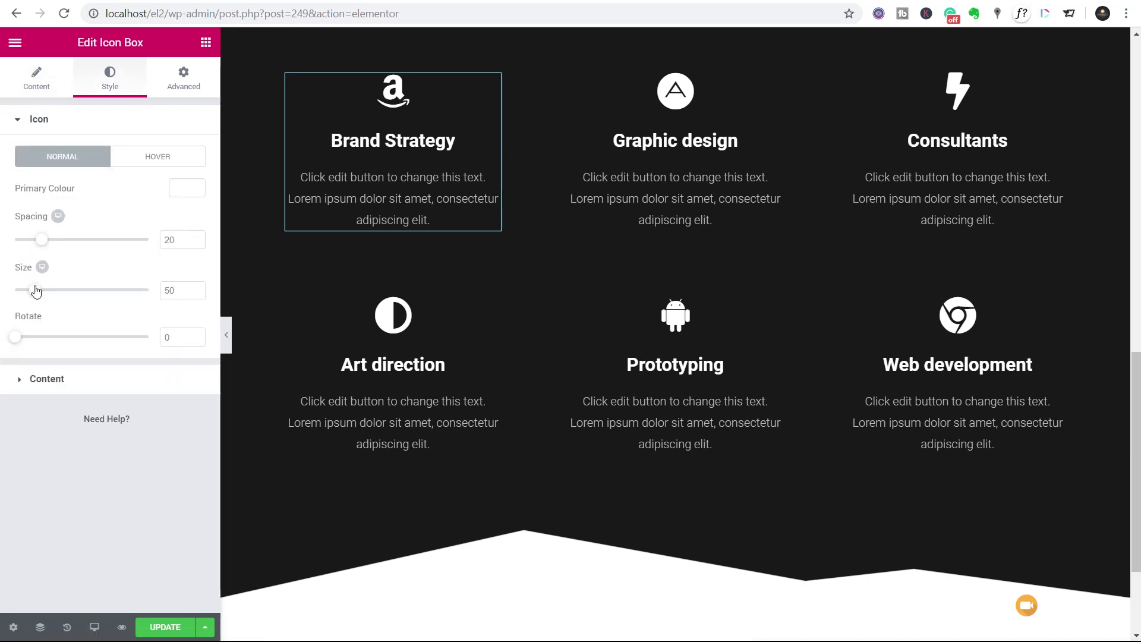
left_click_drag(35, 290, 119, 284)
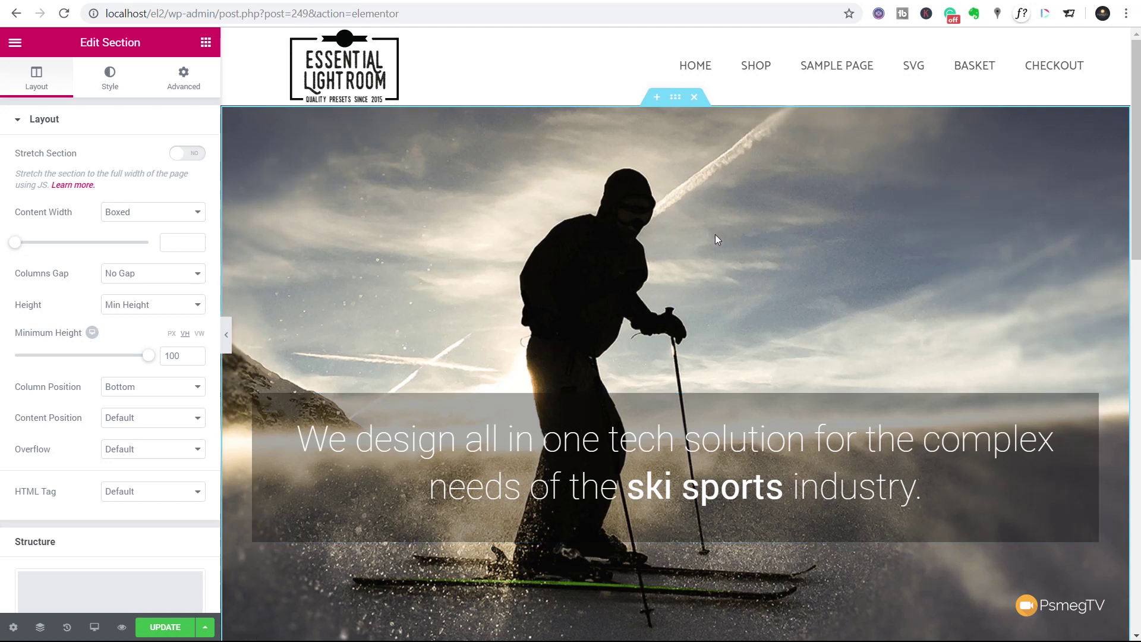
Delete the skier image from the section background and open the media library for a replacement
left_click(118, 81)
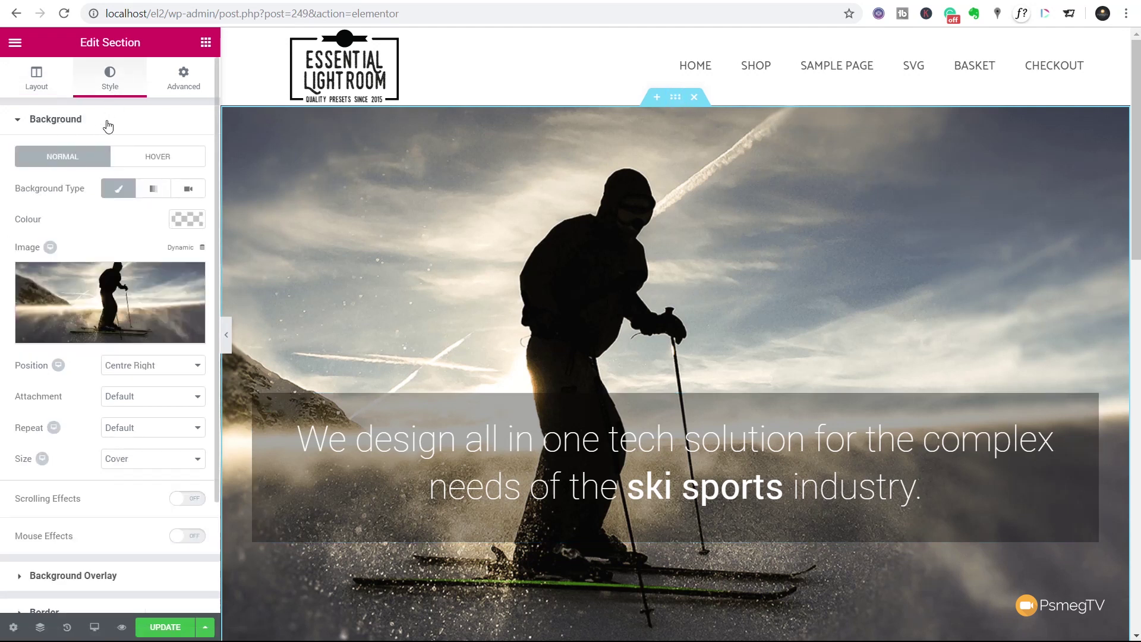
mouse_move(98, 283)
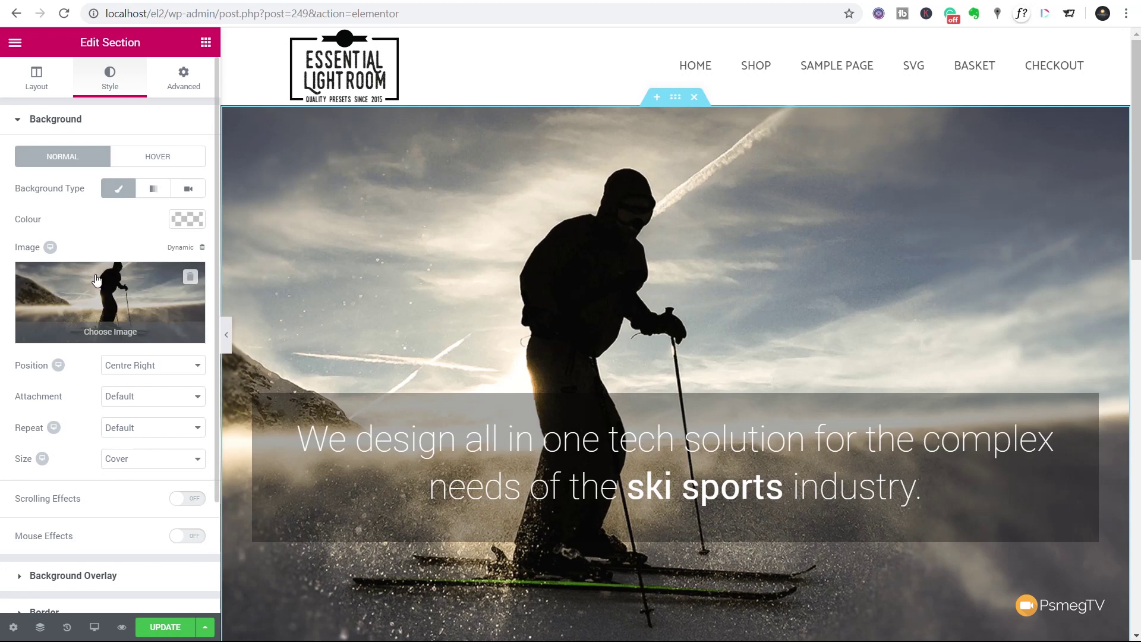
left_click(194, 279)
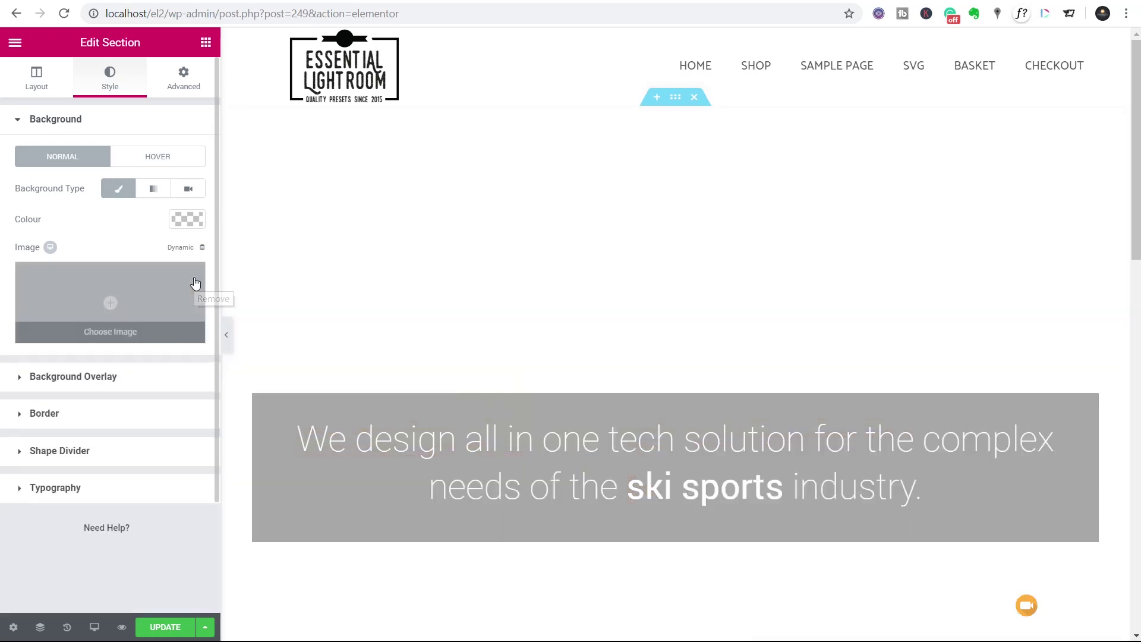
left_click(115, 332)
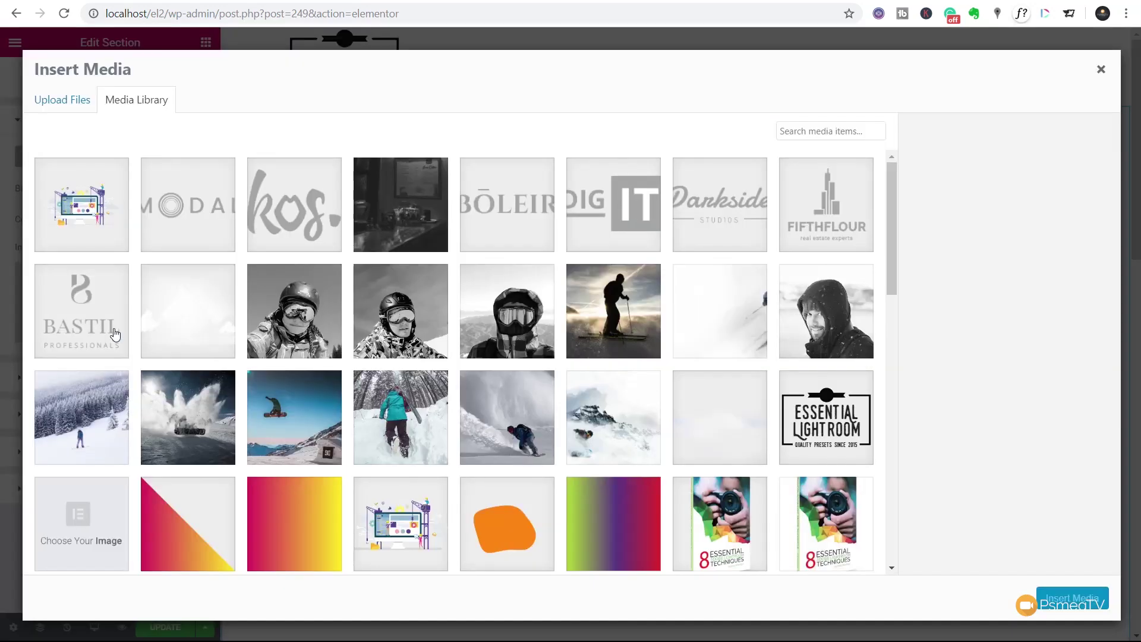
Select 1-08-1.svg in the Media Library and insert it as the section background
left_click(99, 232)
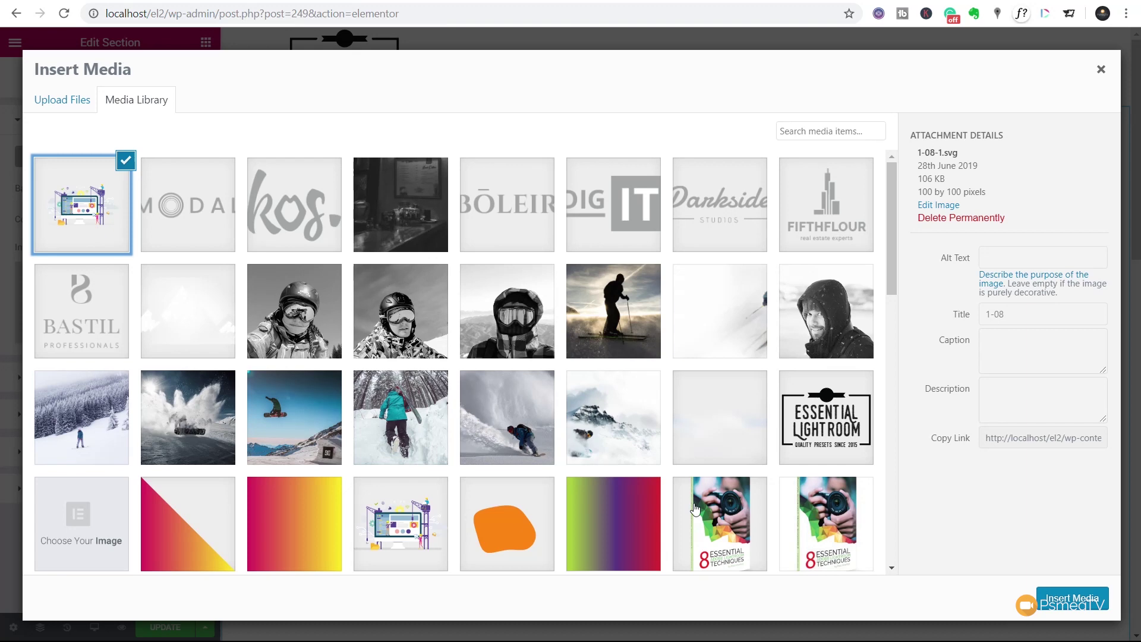
left_click(1064, 608)
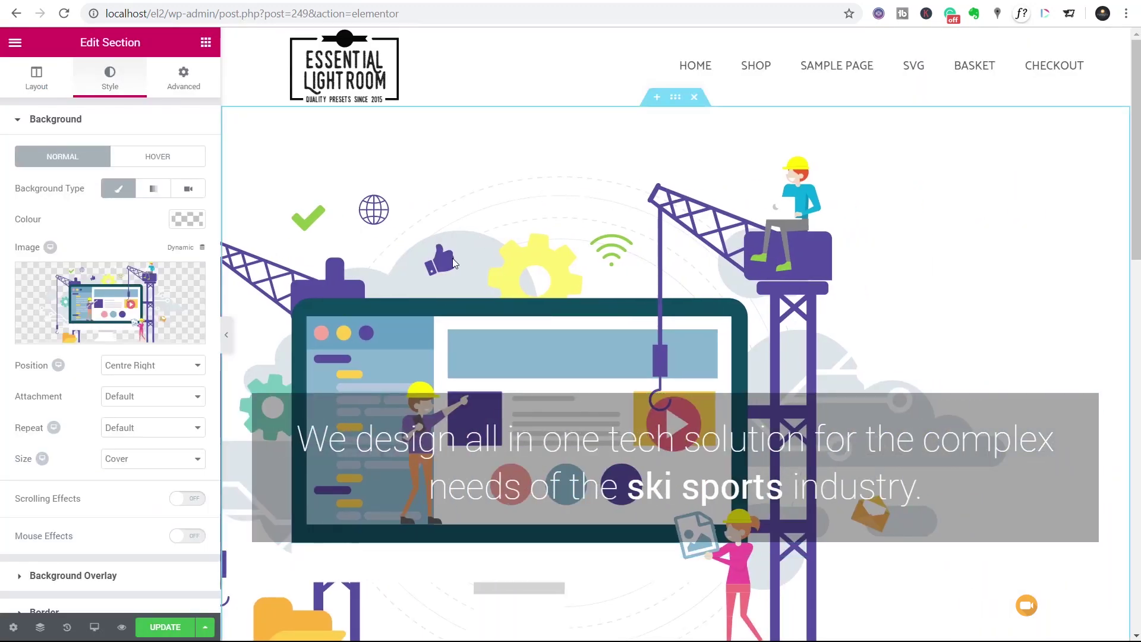
Set the background position to Centre Centre, repeat to No-repeat and size to Cover
left_click(138, 372)
left_click(146, 443)
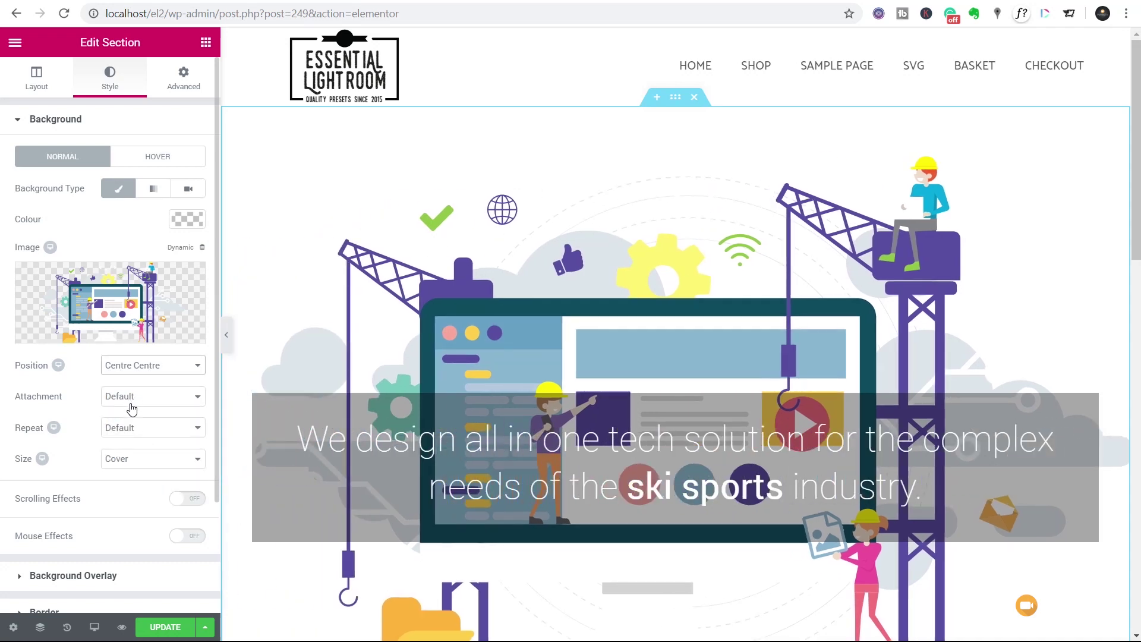
left_click(131, 428)
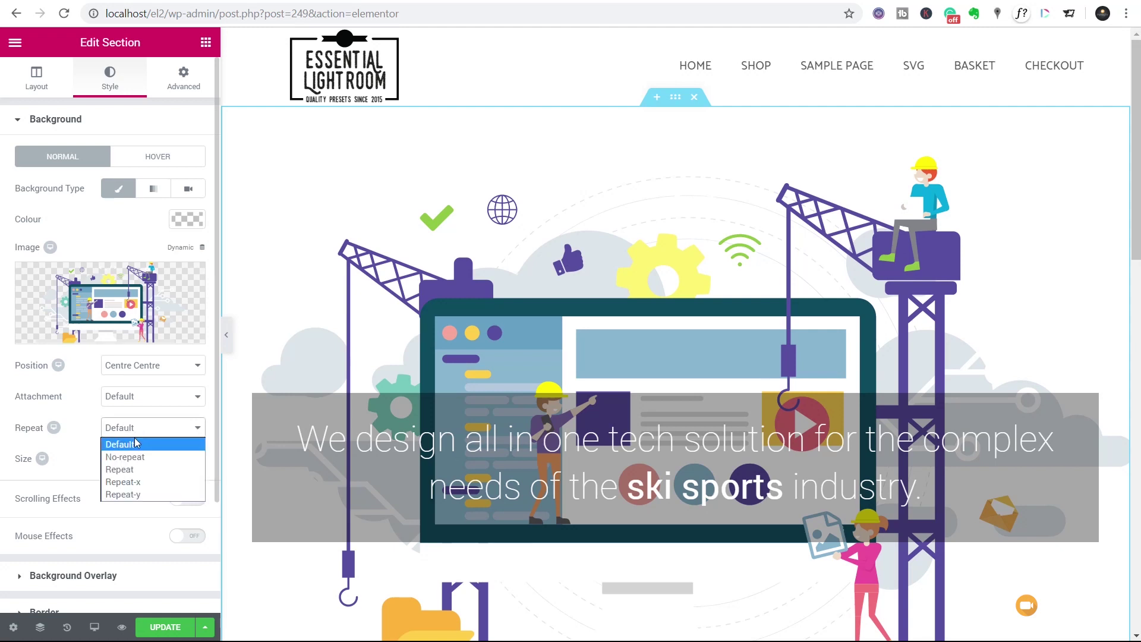
left_click(141, 458)
left_click(142, 462)
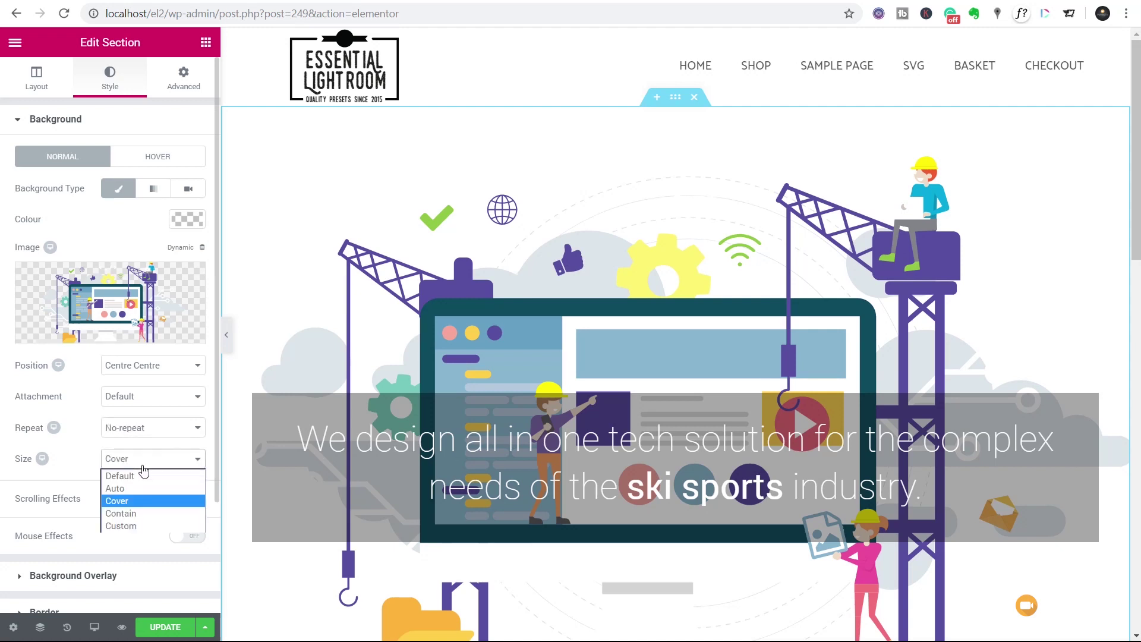
left_click(135, 500)
scroll(532, 457, "down", 4)
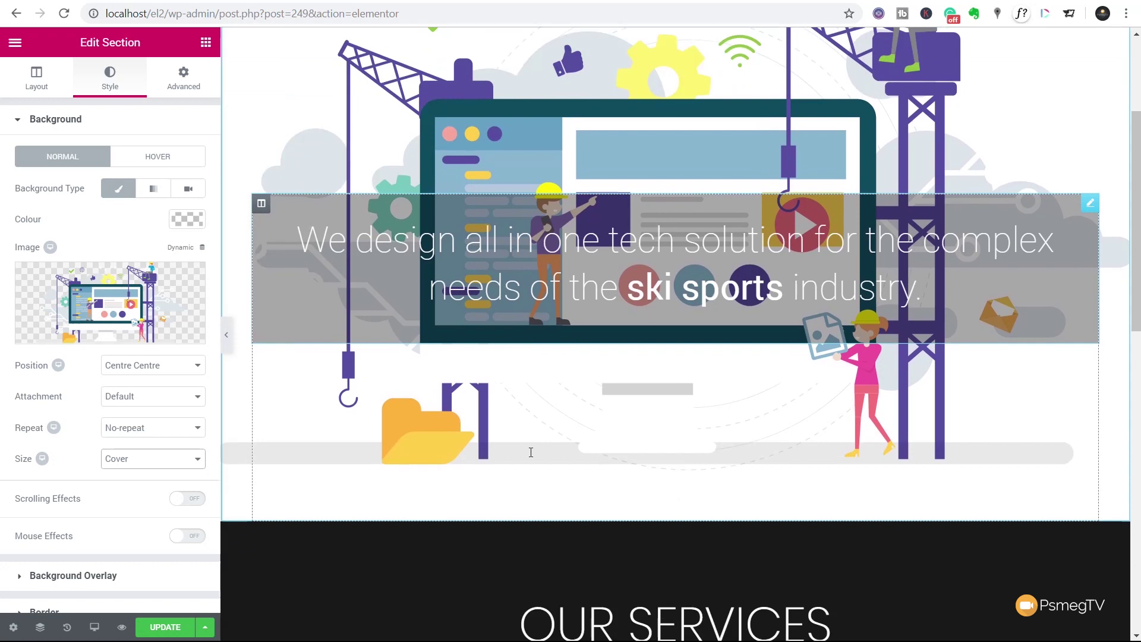
scroll(530, 456, "up", 4)
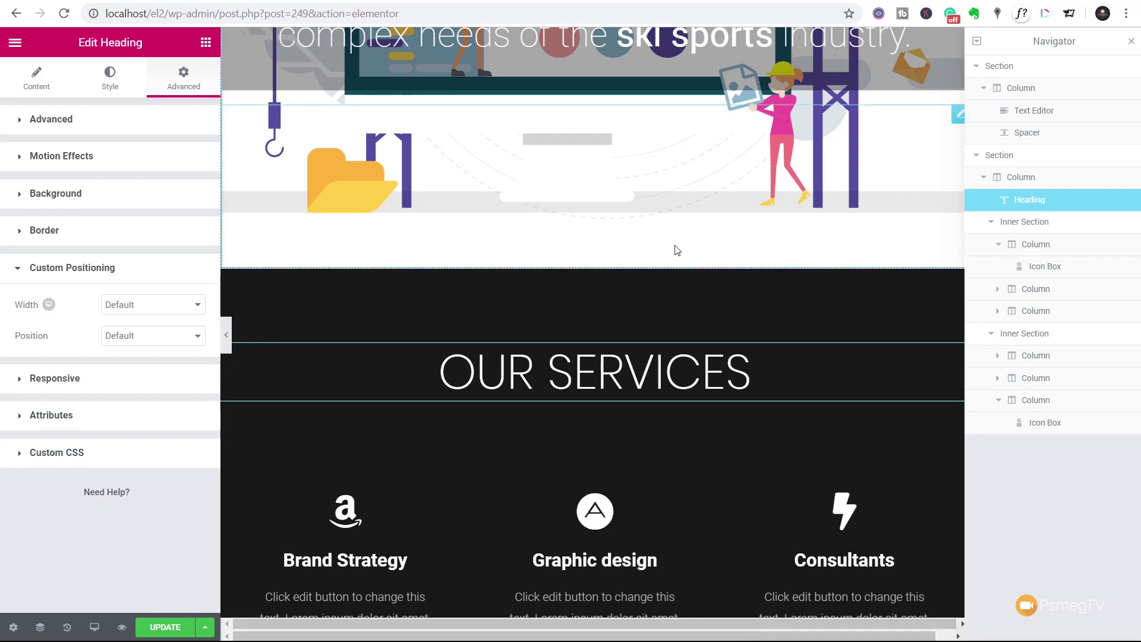
Give OUR SERVICES Inline width and Absolute position, then undo both back to Default
left_click(148, 308)
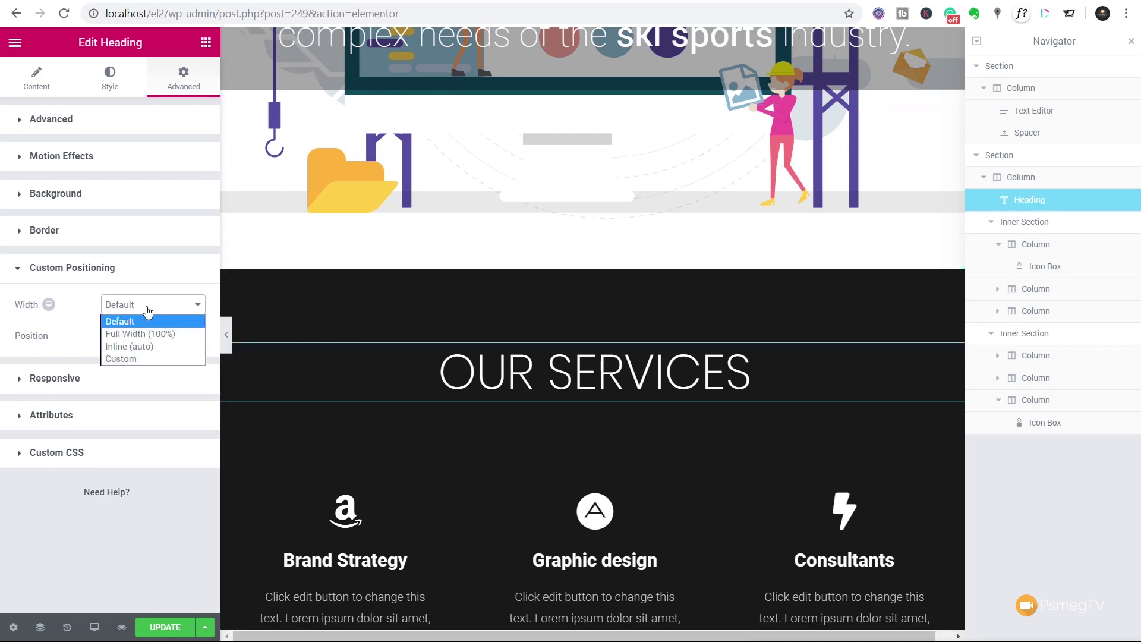
left_click(143, 346)
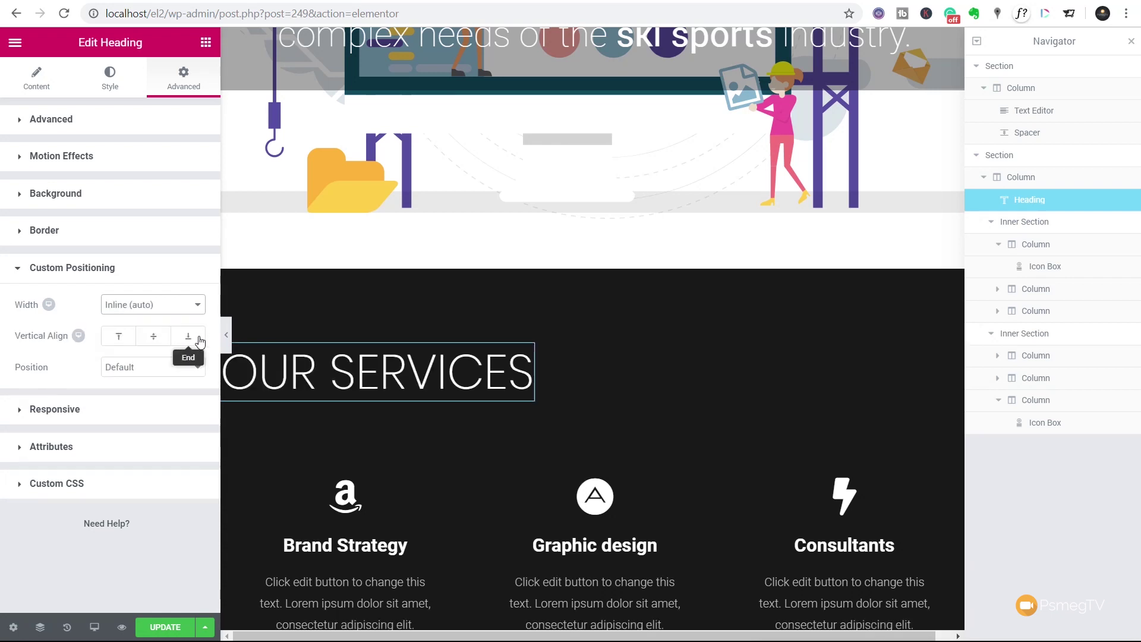
left_click(143, 369)
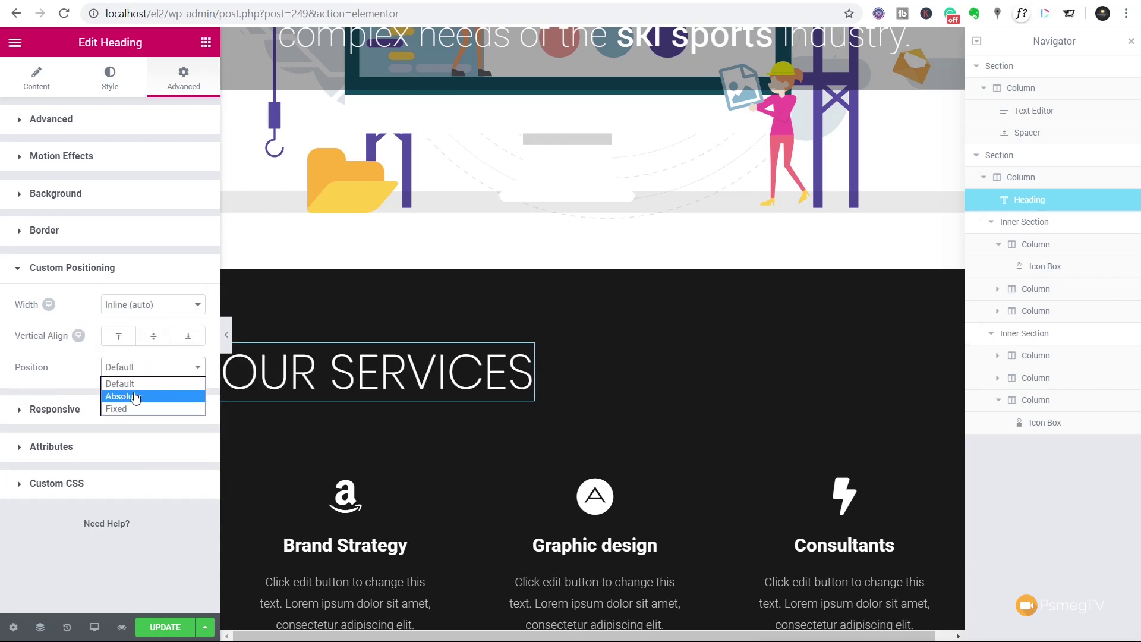
left_click(135, 397)
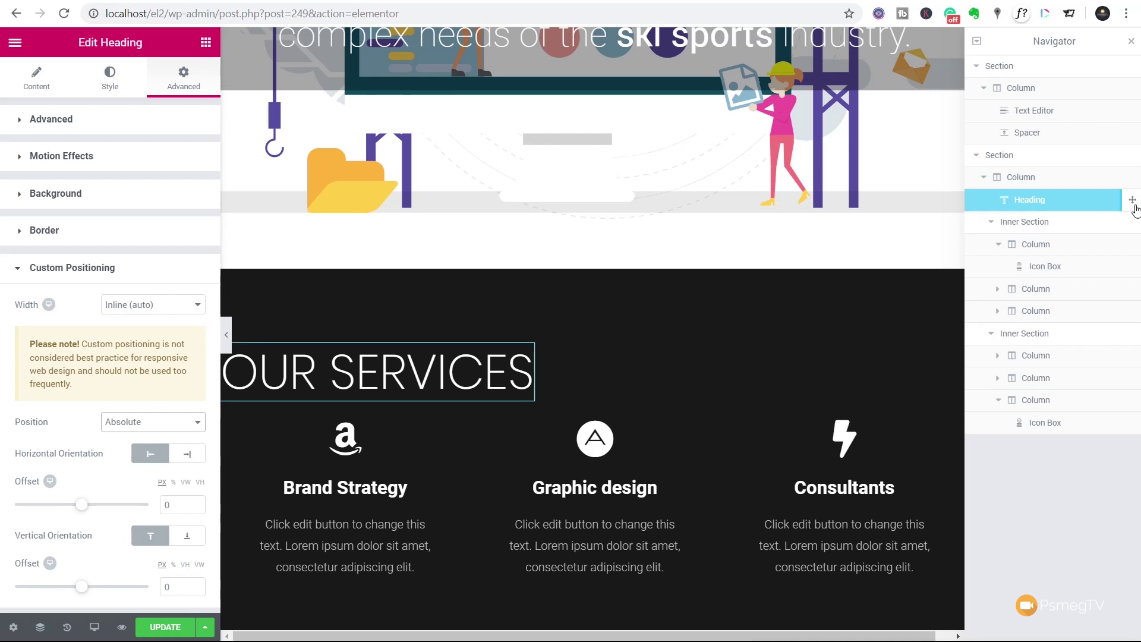
key("ctrl+z")
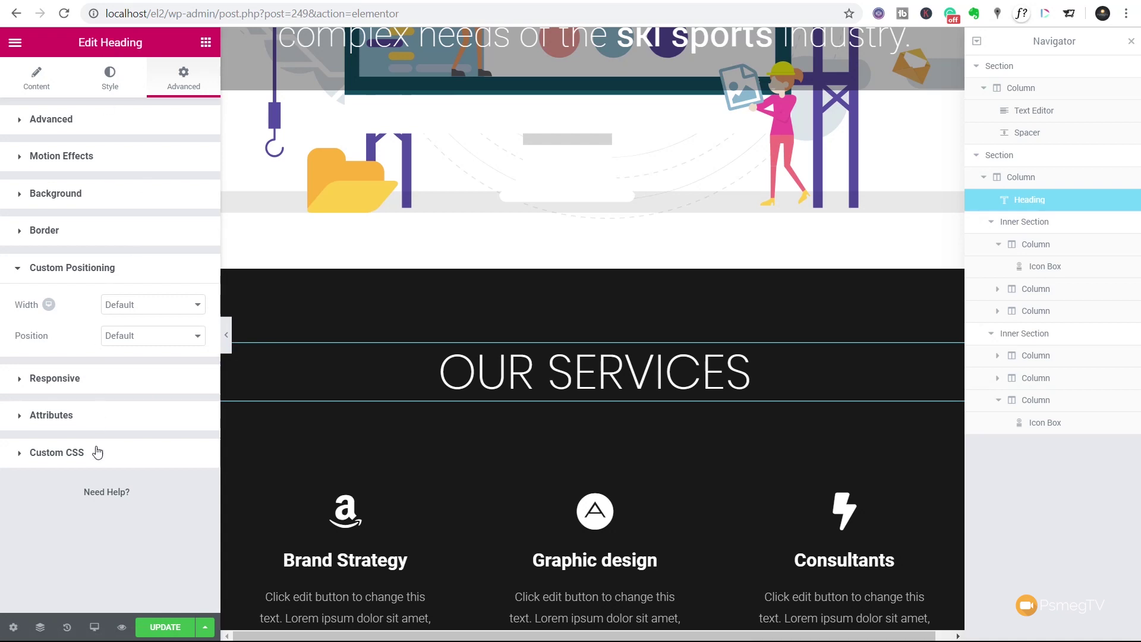
Open the Heading widget's documentation article from the Need Help link
left_click(98, 493)
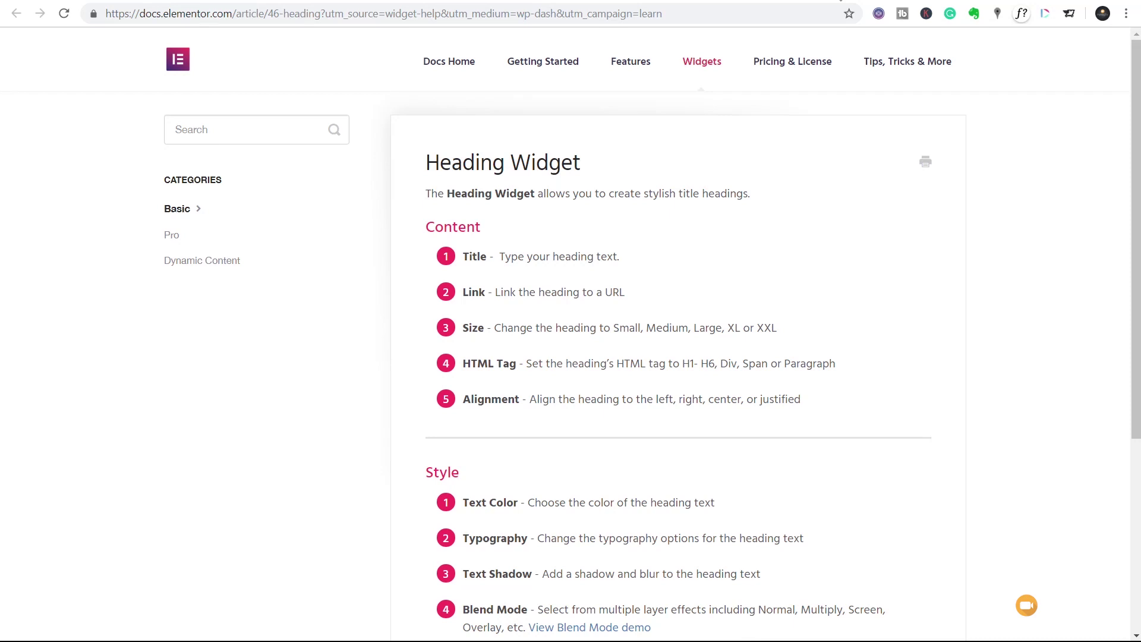
Return to the page editor and select the Graphic design icon box
left_click(840, 1)
left_click(594, 535)
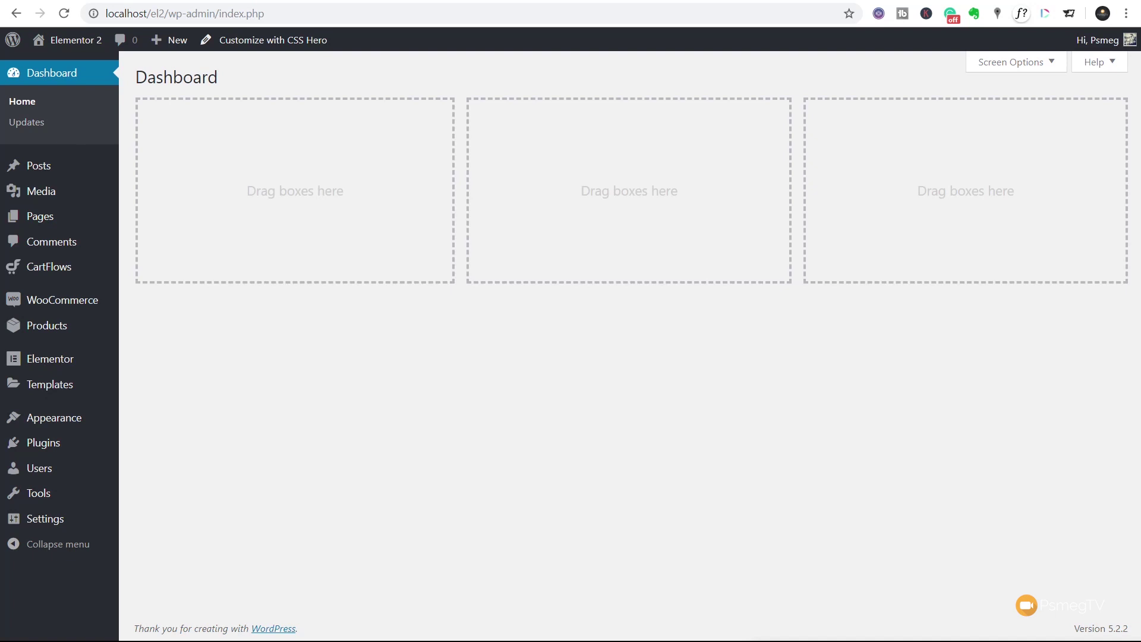
mouse_move(67, 365)
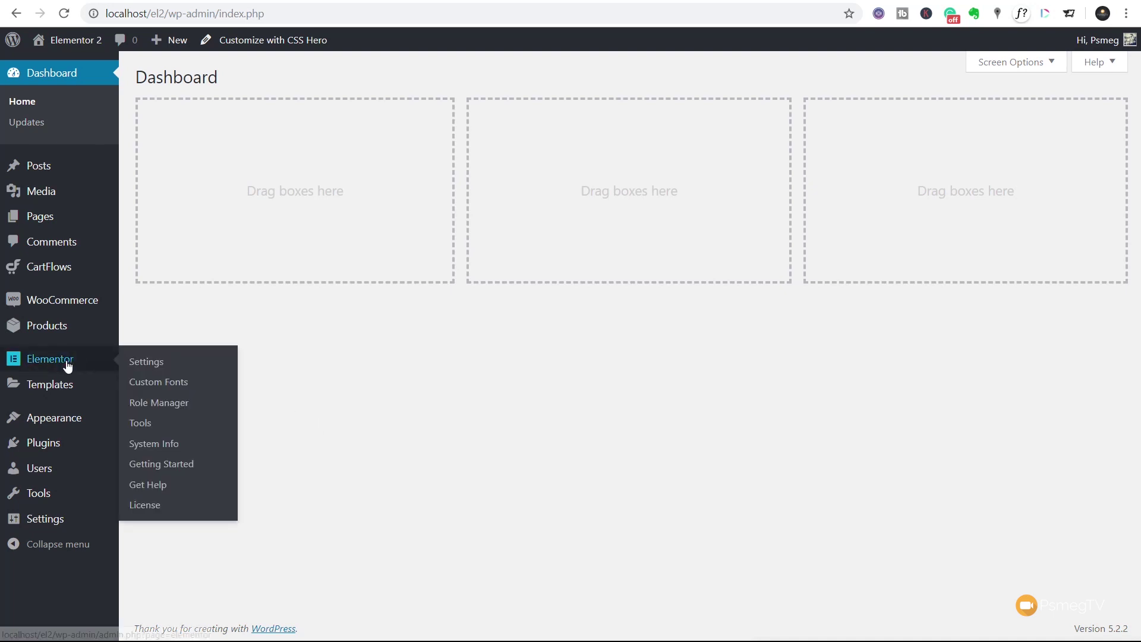
left_click(157, 429)
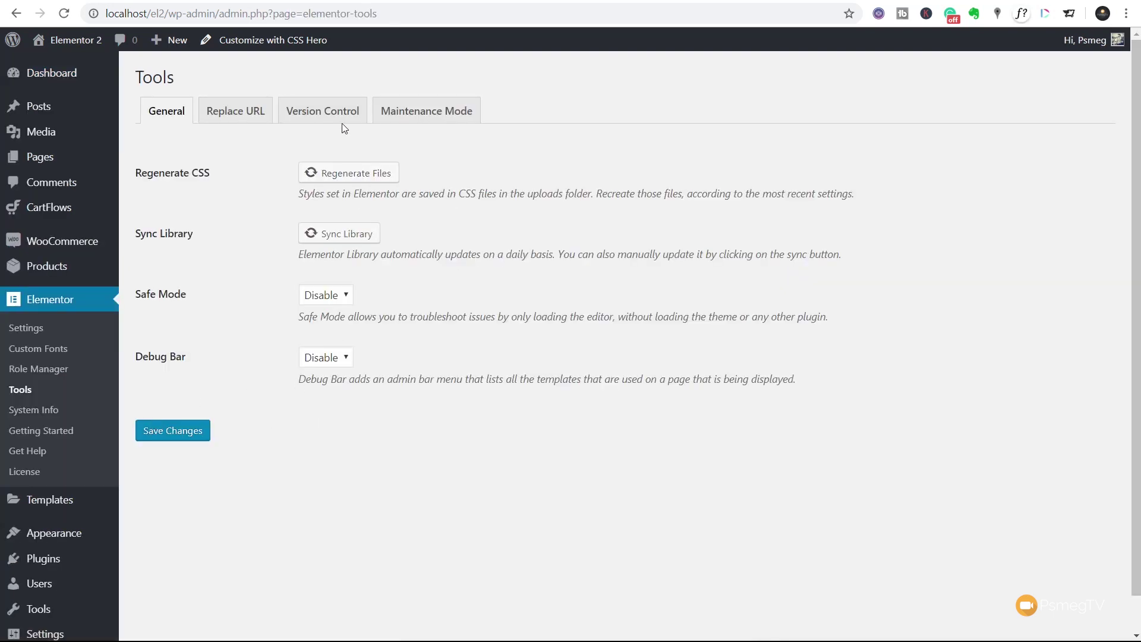
On the Version Control tab, set the Beta Tester option to Enable
left_click(336, 125)
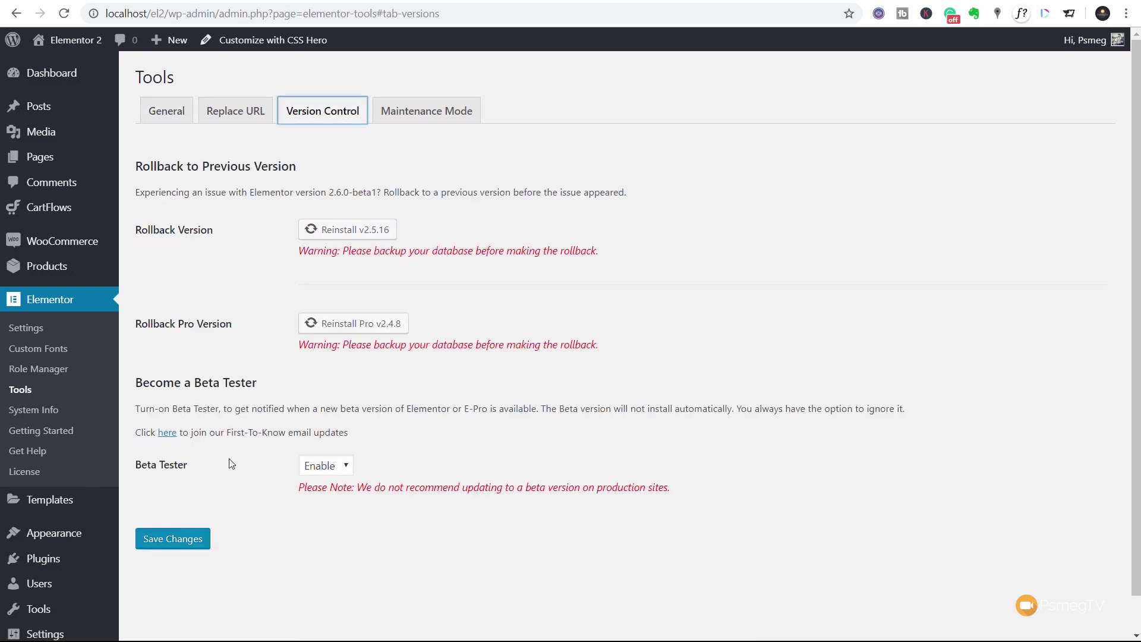
left_click(322, 474)
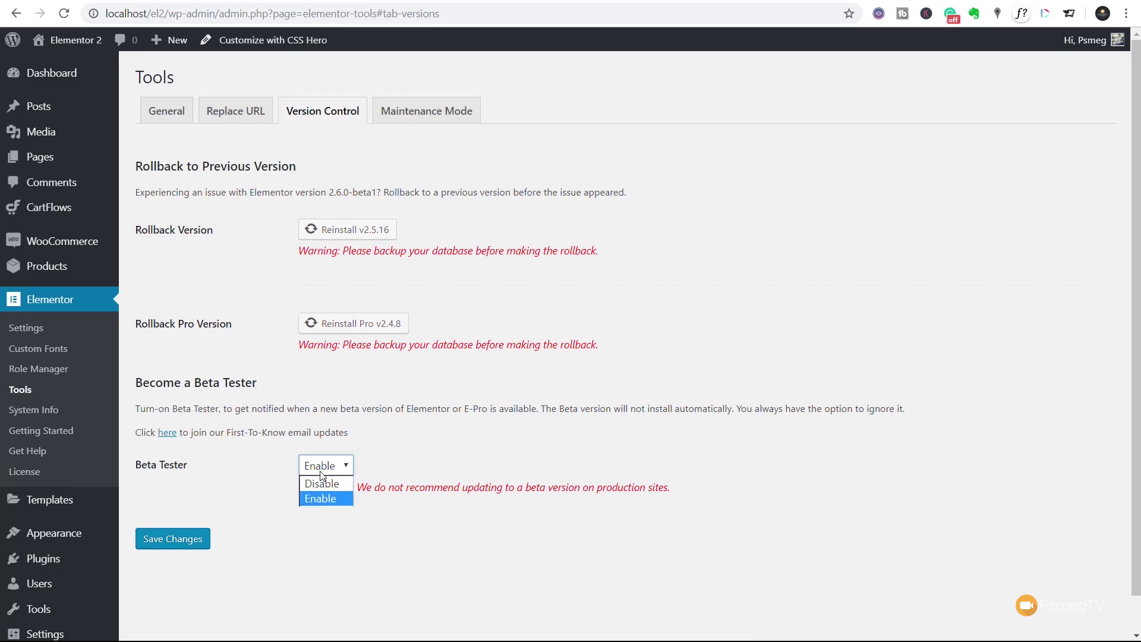
left_click(315, 575)
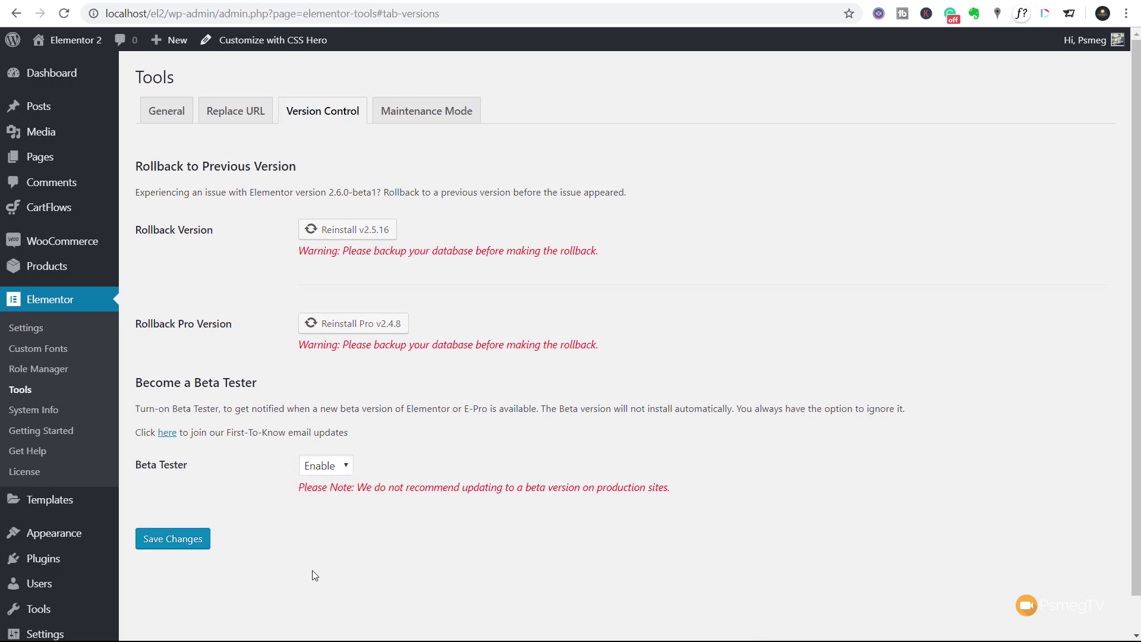